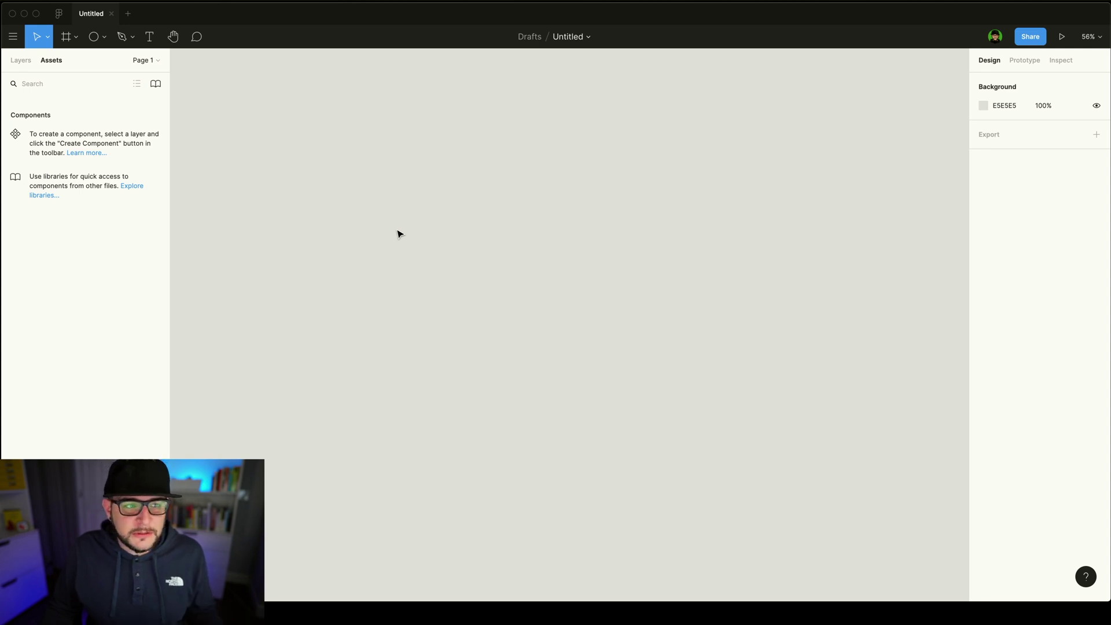
Expand the toolbar's shape tool menu to list Rectangle, Line, Arrow, Ellipse and more.
click(102, 36)
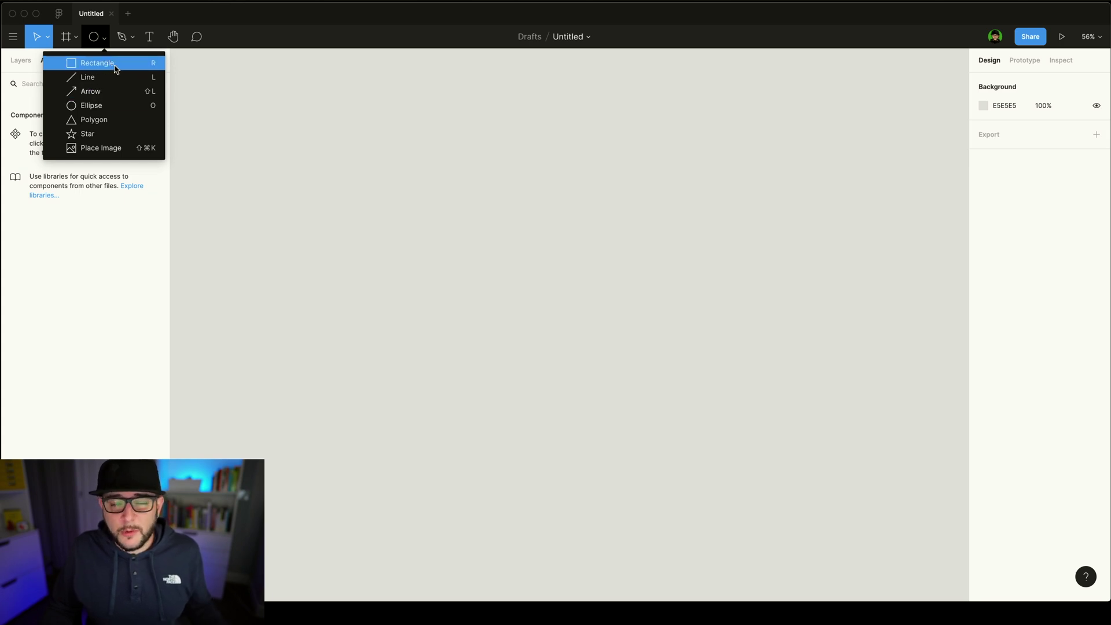
Draw a circle with the Ellipse tool and stretch it into a wide ellipse.
click(122, 106)
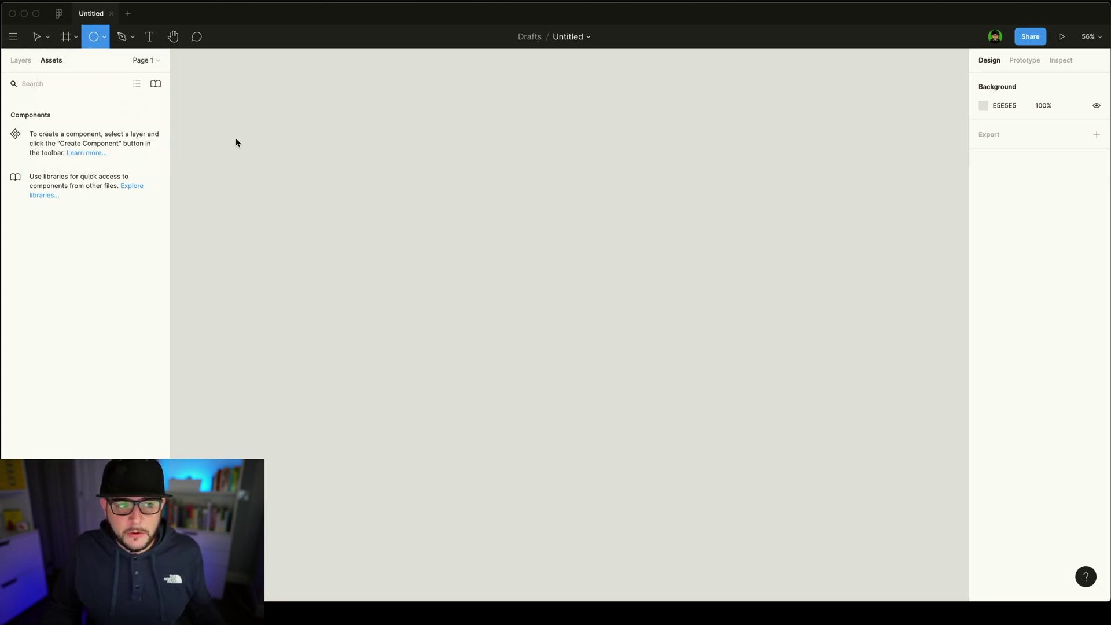
drag(502, 206, 676, 291)
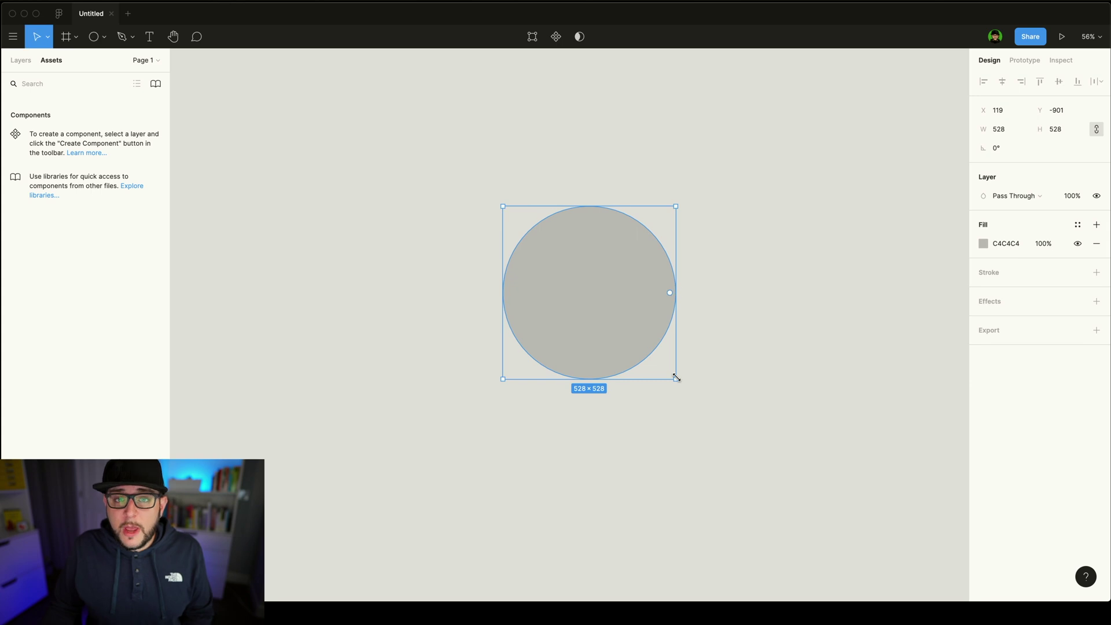
drag(677, 378, 689, 302)
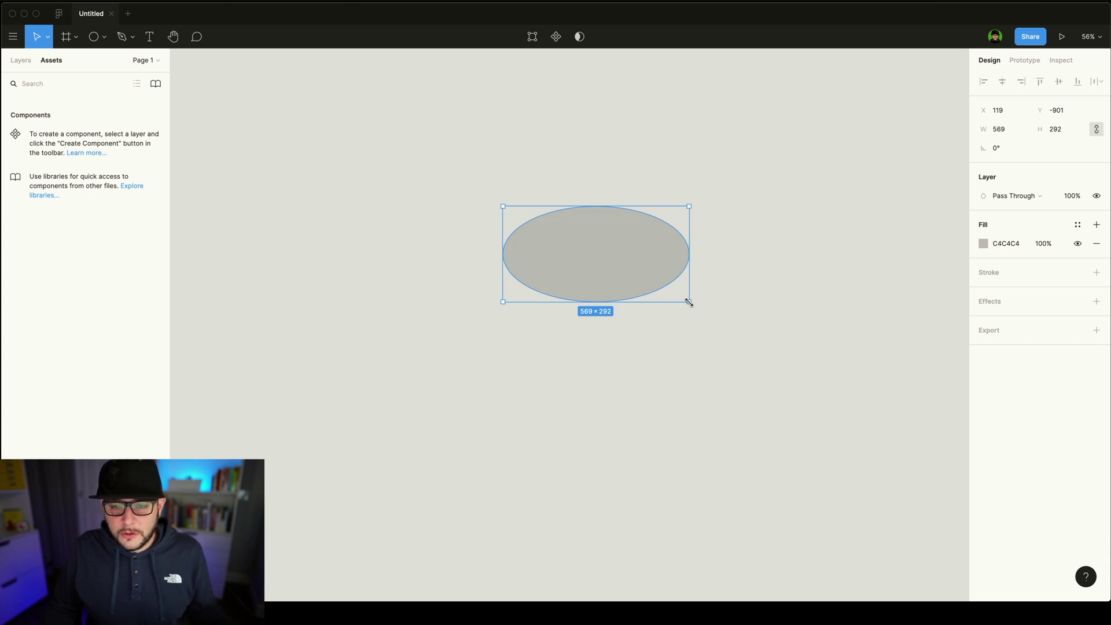
drag(689, 302, 672, 344)
key(shift)
Move and resize the shape, then undo back to the 678 × 678 circle.
drag(607, 305, 594, 229)
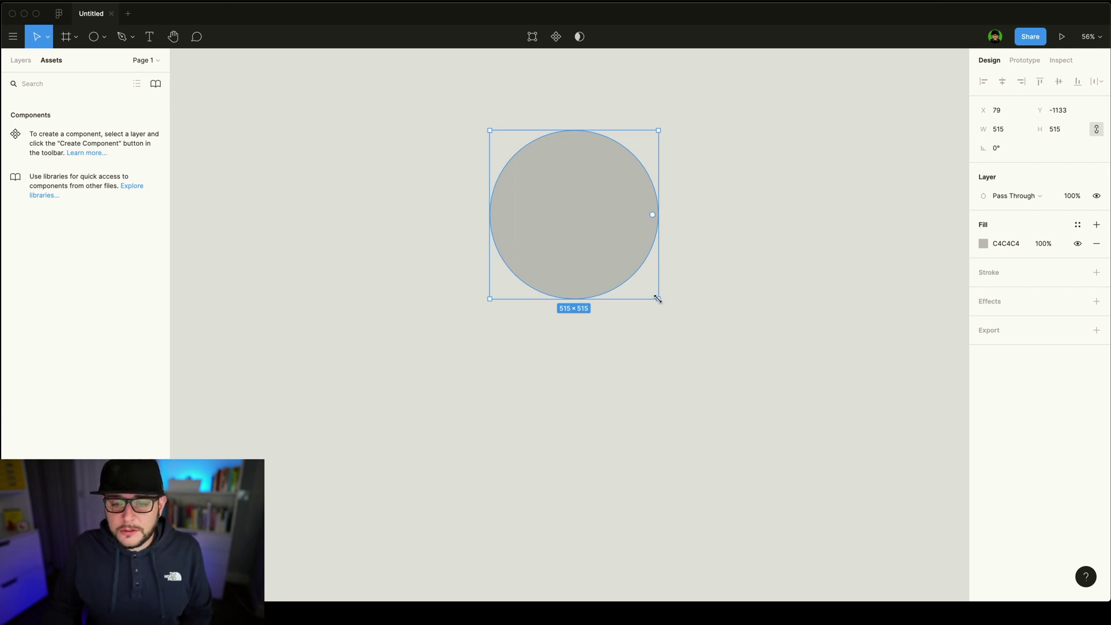
drag(658, 299, 712, 352)
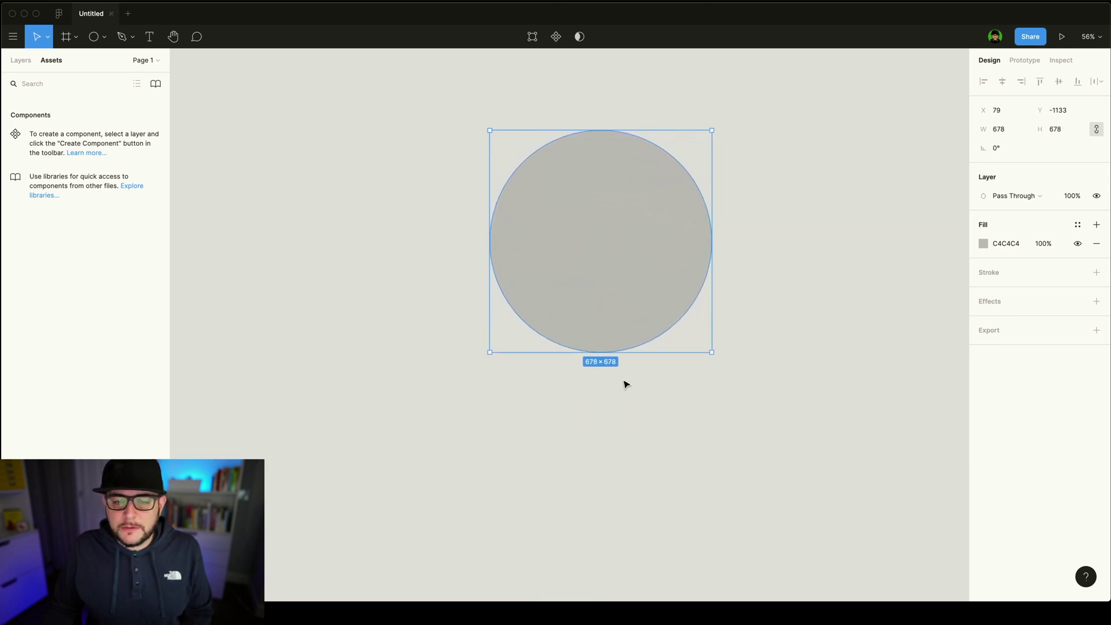
drag(606, 352, 608, 259)
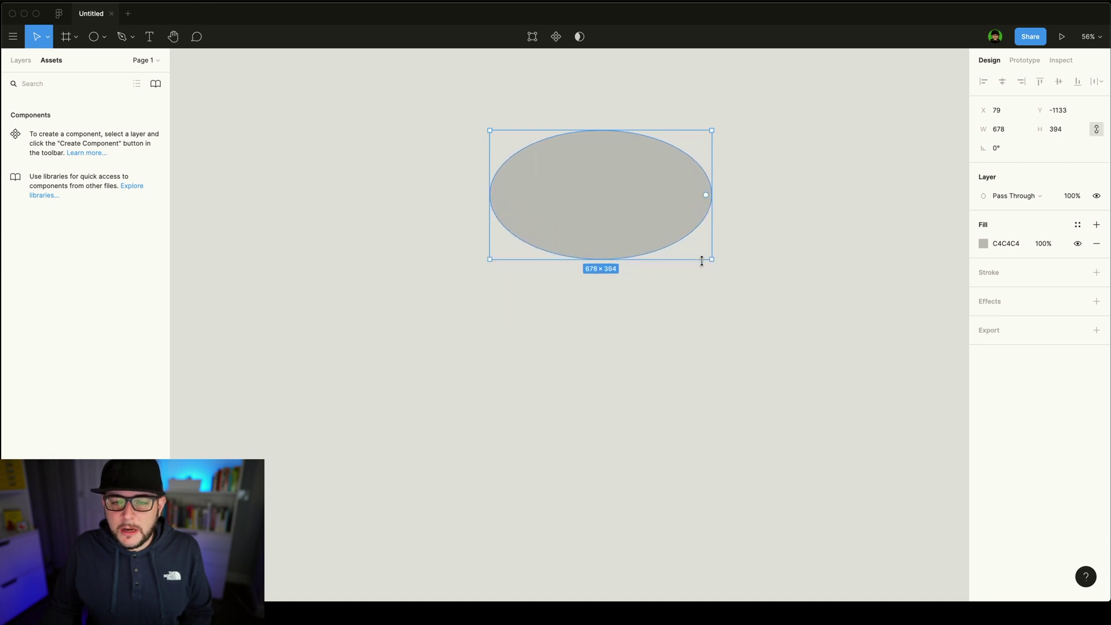
drag(711, 259, 739, 345)
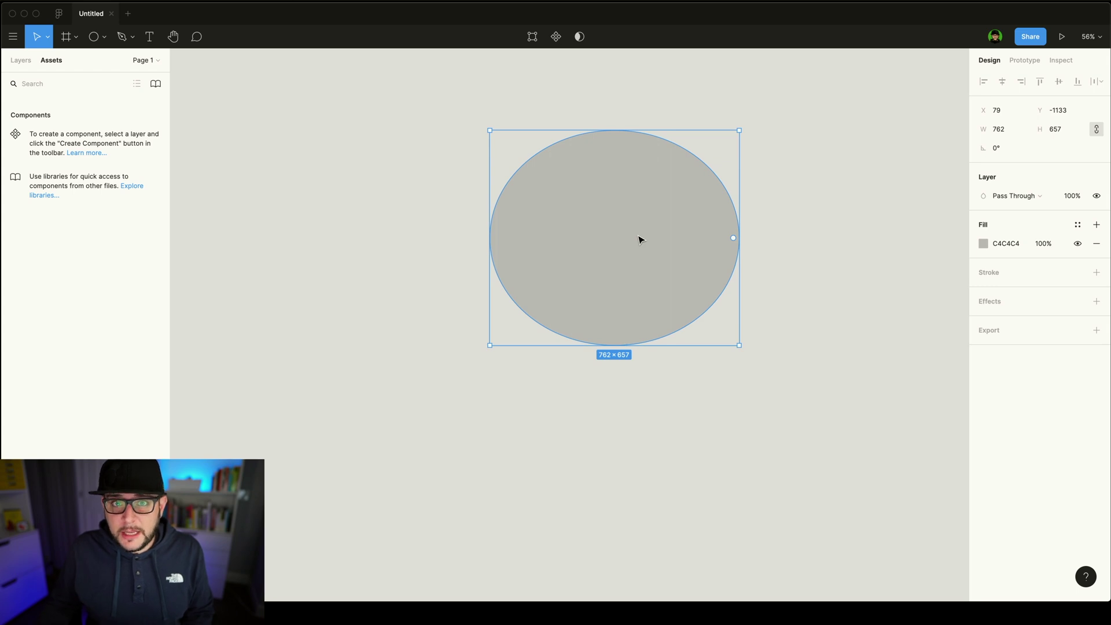
key(super+z)
key(super+z)
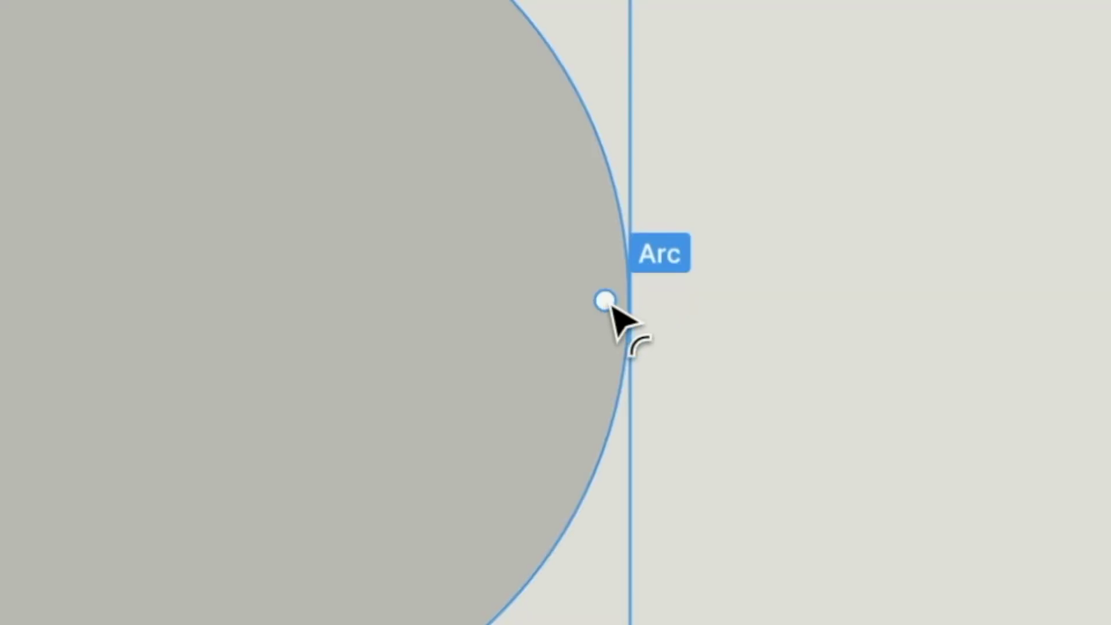
Vary the circle's arc sweep through nearly full and 62.5%, ending as a thin wedge.
drag(604, 299, 259, 492)
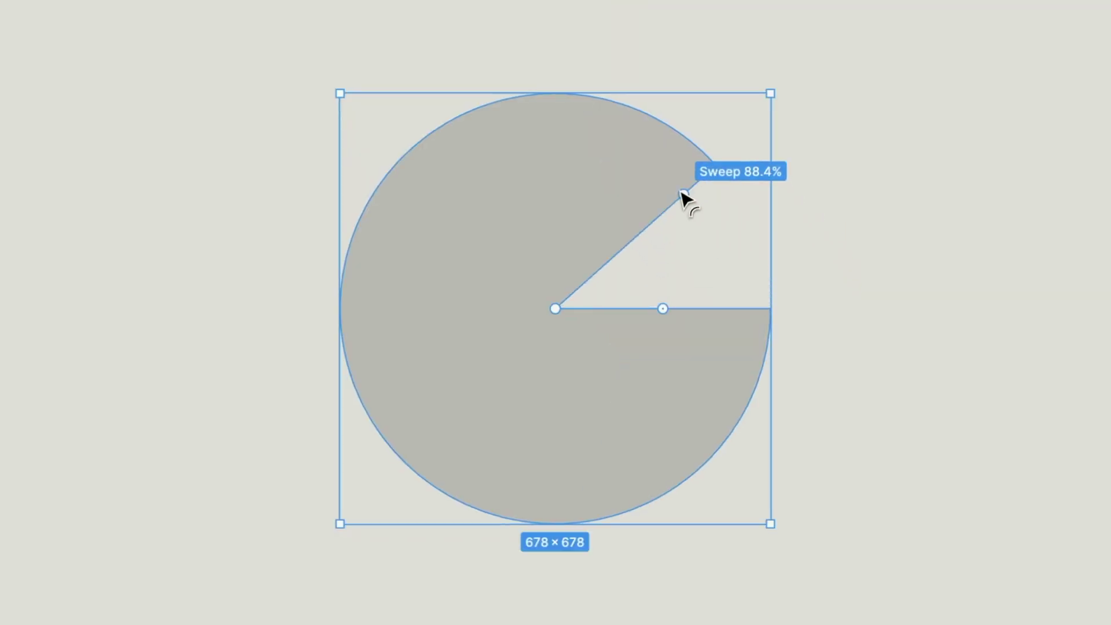
drag(596, 399, 611, 364)
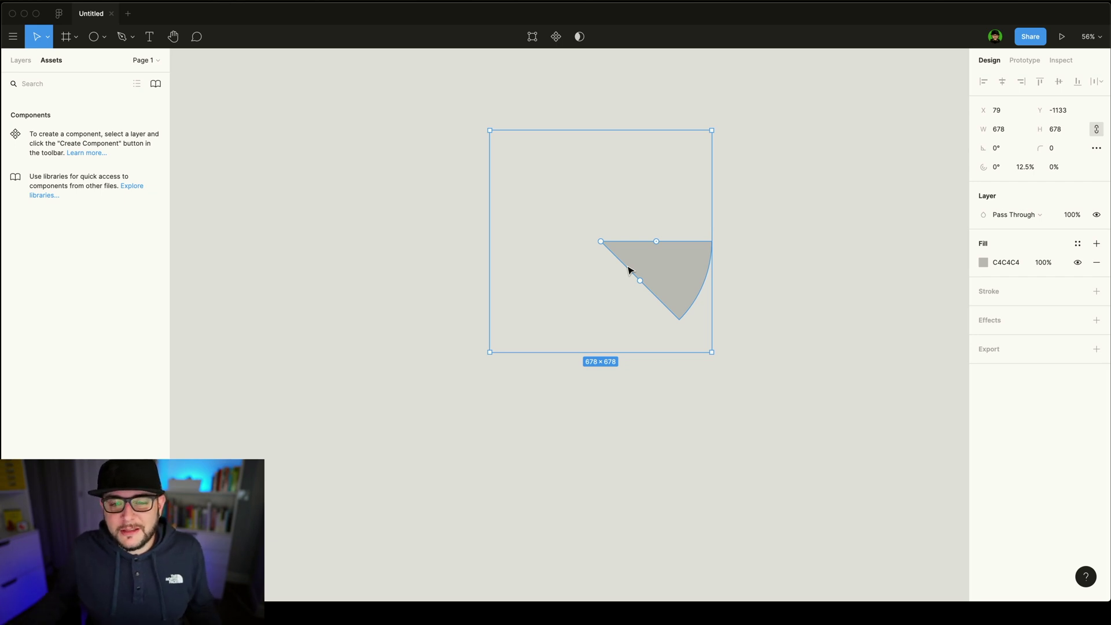
drag(640, 281, 565, 205)
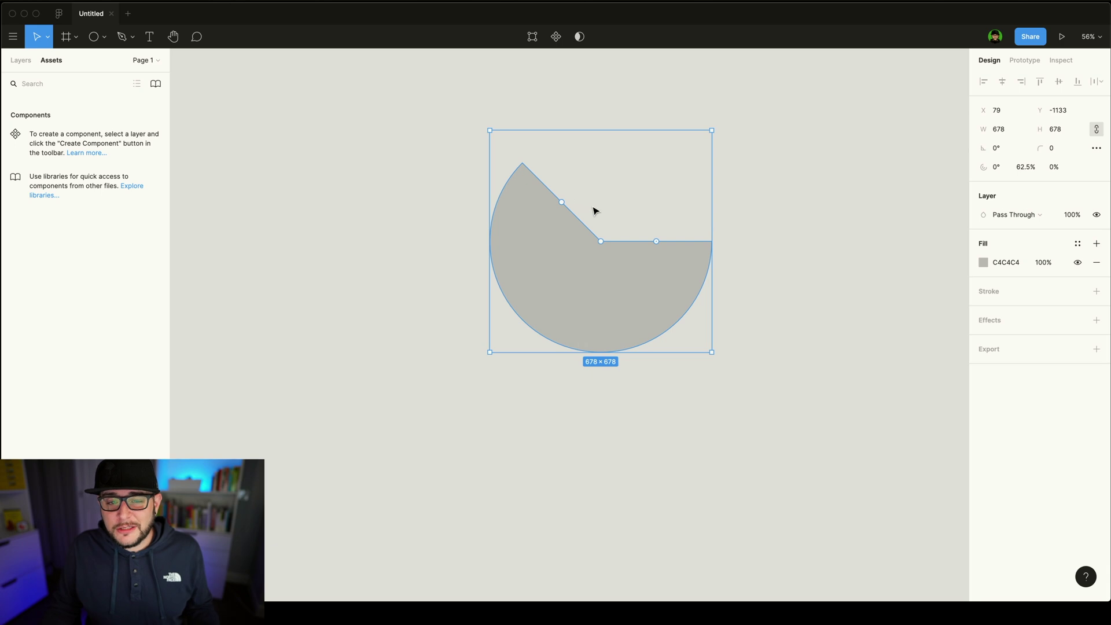
mouse_move(561, 204)
drag(563, 206, 670, 287)
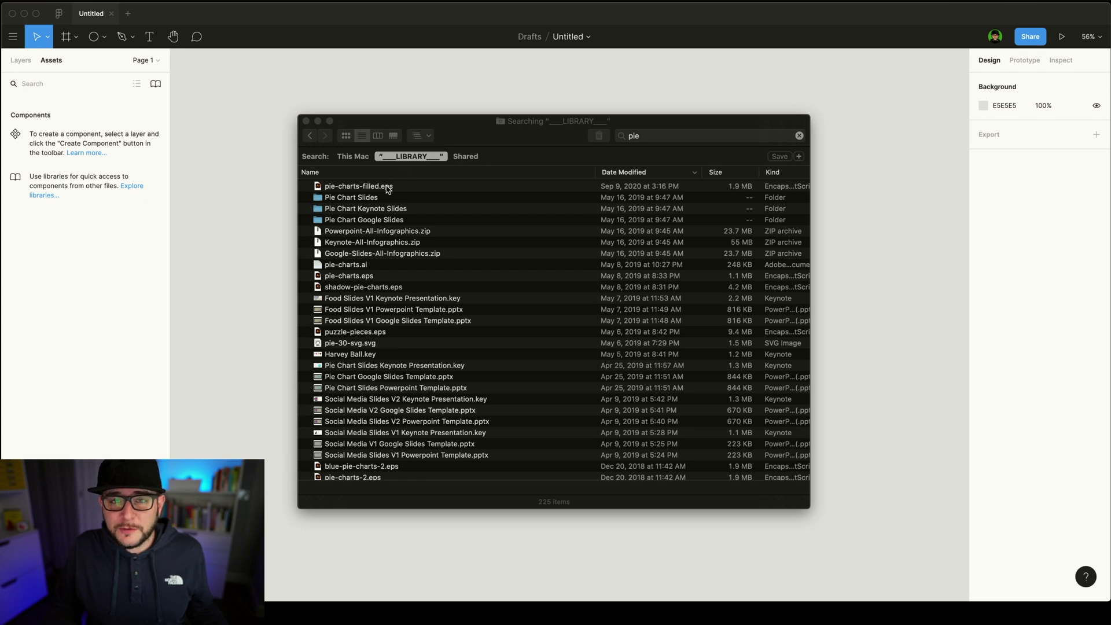
Select pie-charts-filled.eps in the Finder results and preview it in Quick Look.
click(388, 188)
click(388, 188)
key(space)
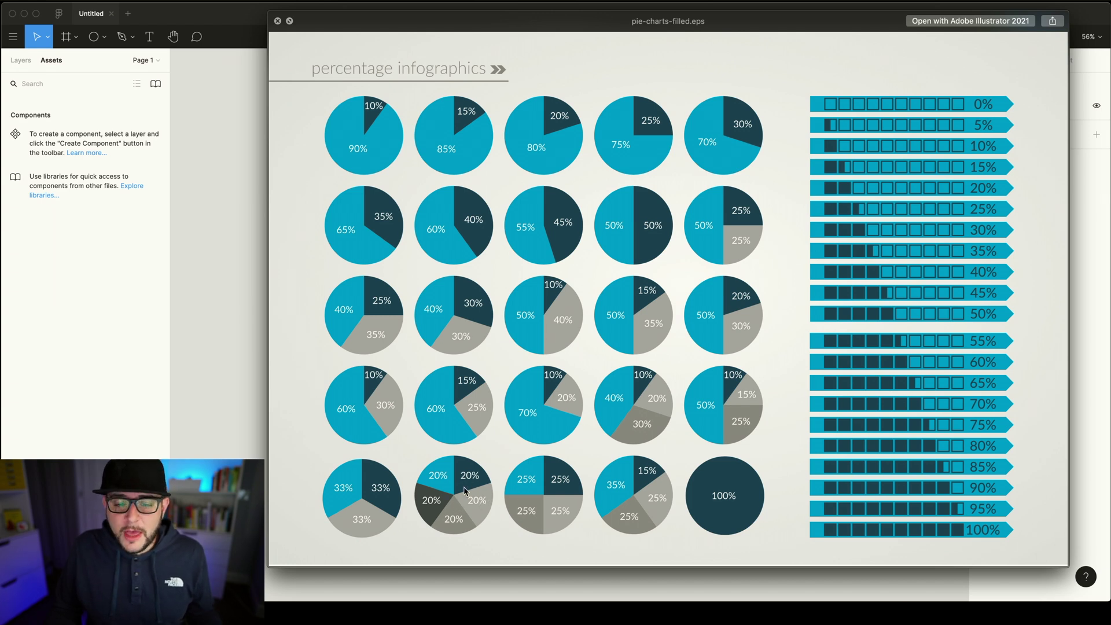
key(space)
Open pie-charts-filled.eps with Adobe Illustrator 2021.
right_click(354, 188)
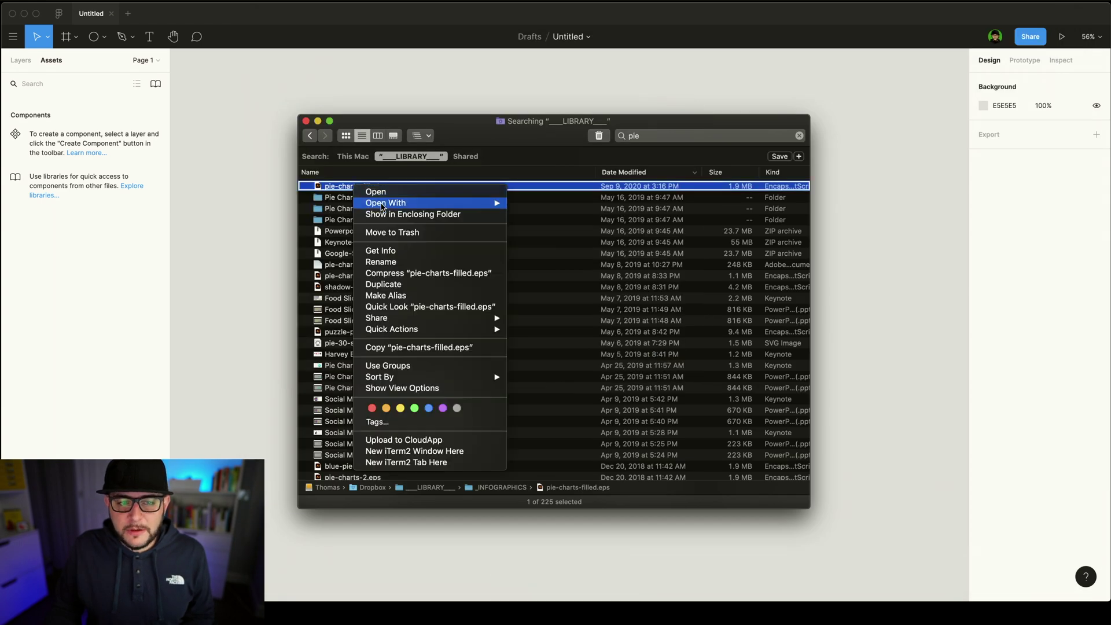
mouse_move(389, 204)
click(623, 204)
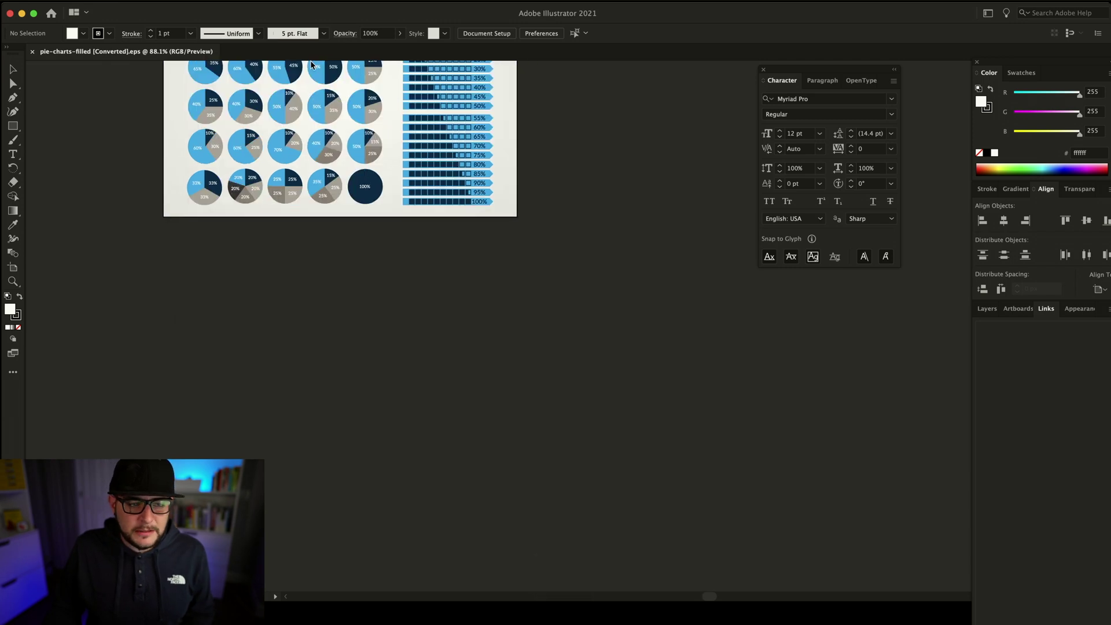
Pan and zoom to the pie charts and drill into the group holding the dark 15% slice.
key(space)
drag(270, 238, 475, 224)
key(super+space)
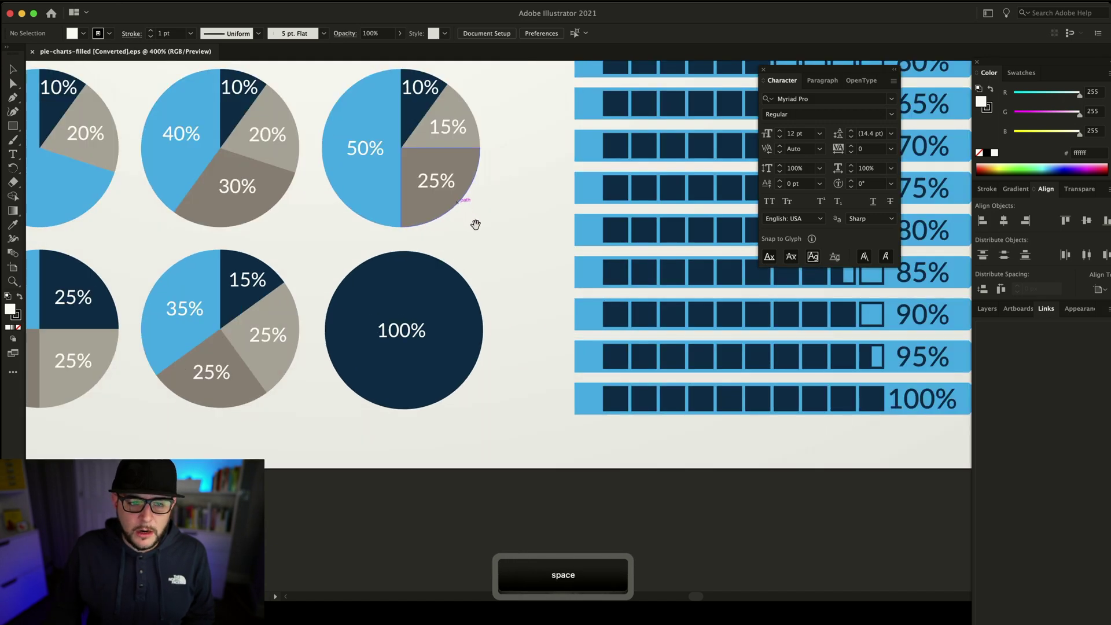
scroll(475, 224, left, 5)
super+click(509, 303)
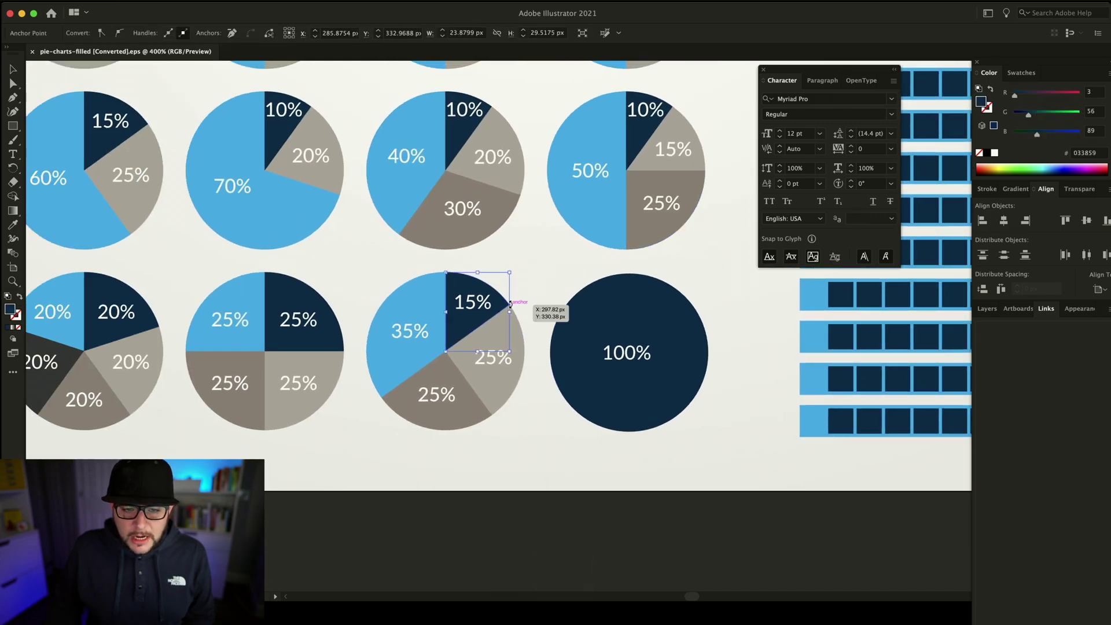
double_click(508, 304)
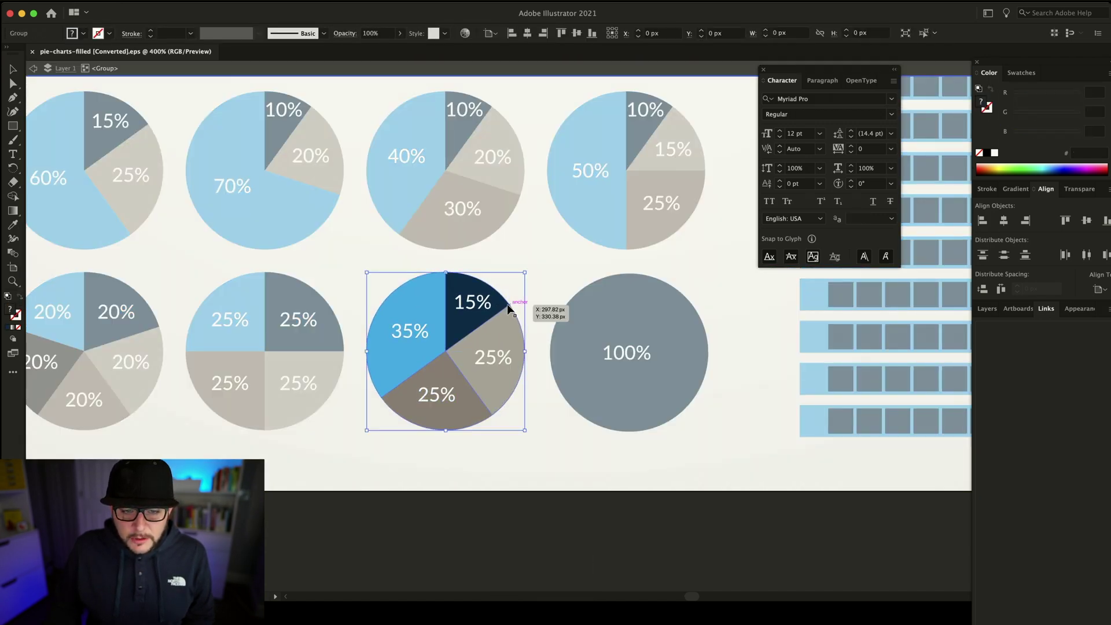
double_click(507, 304)
Drag the slice's anchors to inspect its construction, restore the pies, and return to Finder.
key(d)
drag(508, 303, 497, 291)
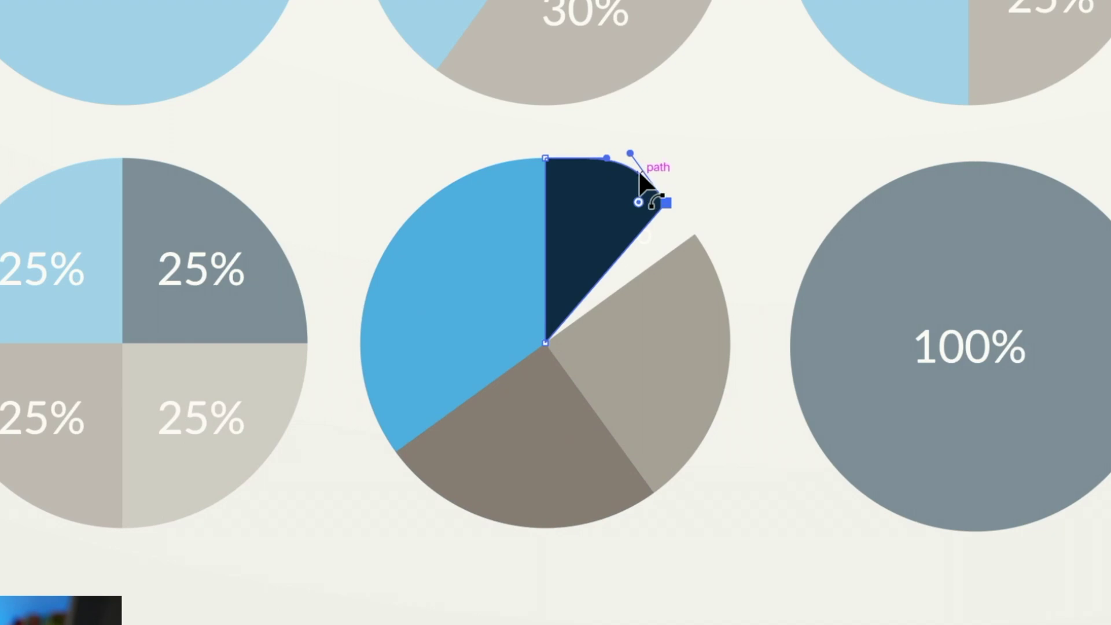
drag(631, 154, 640, 174)
click(810, 245)
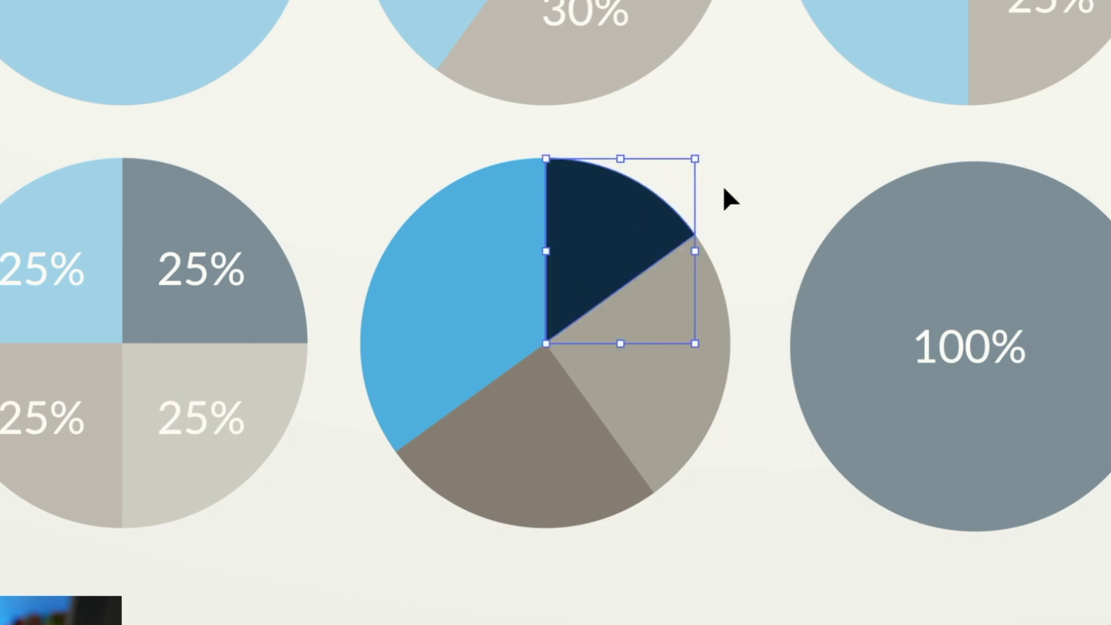
key(a)
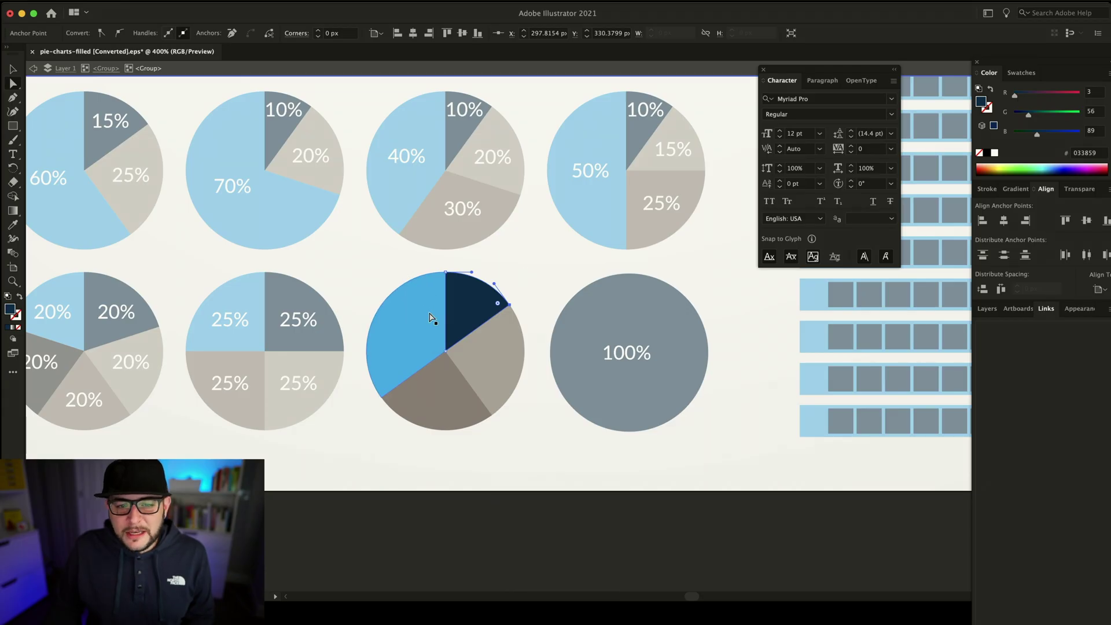
click(533, 275)
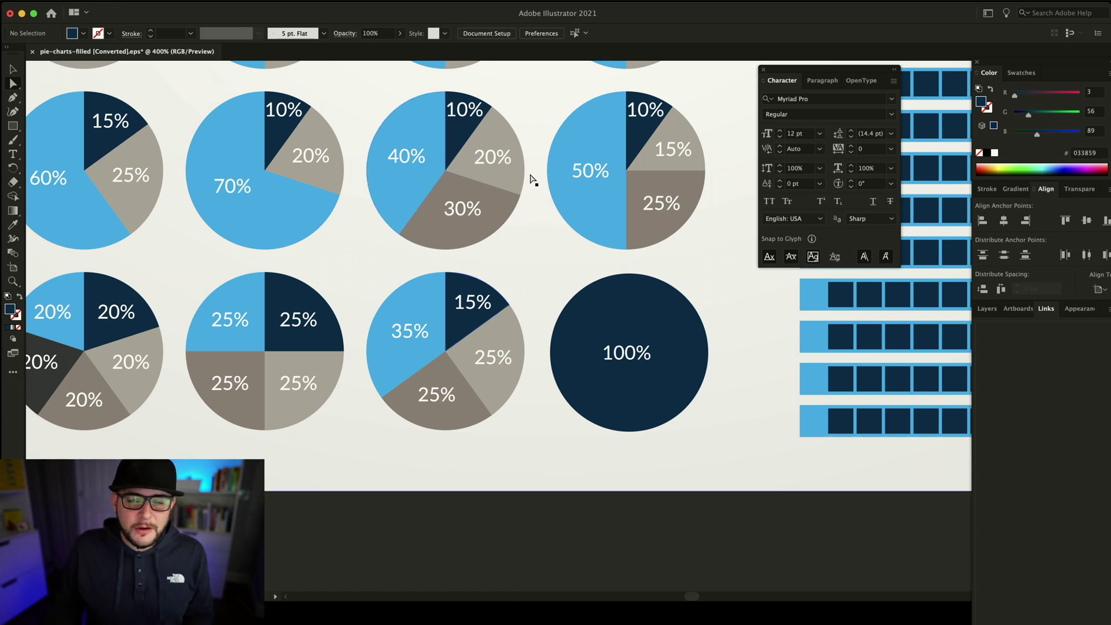
scroll(509, 179, left, 5)
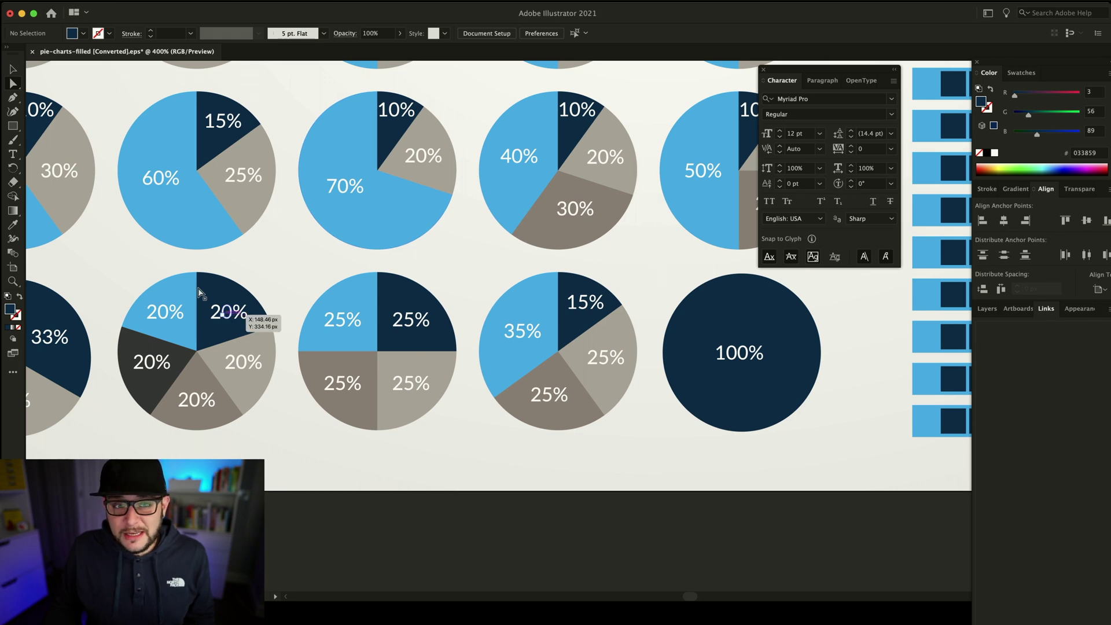
key(super+Tab)
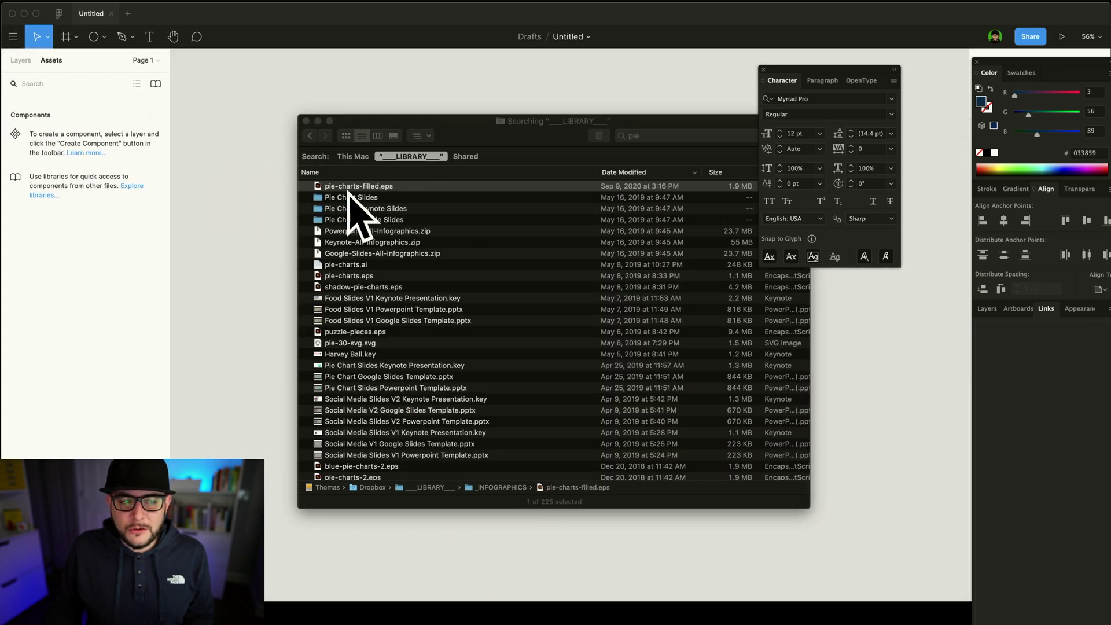
Preview pie-charts.eps in Quick Look, then close the preview and the Finder search window.
click(364, 281)
key(space)
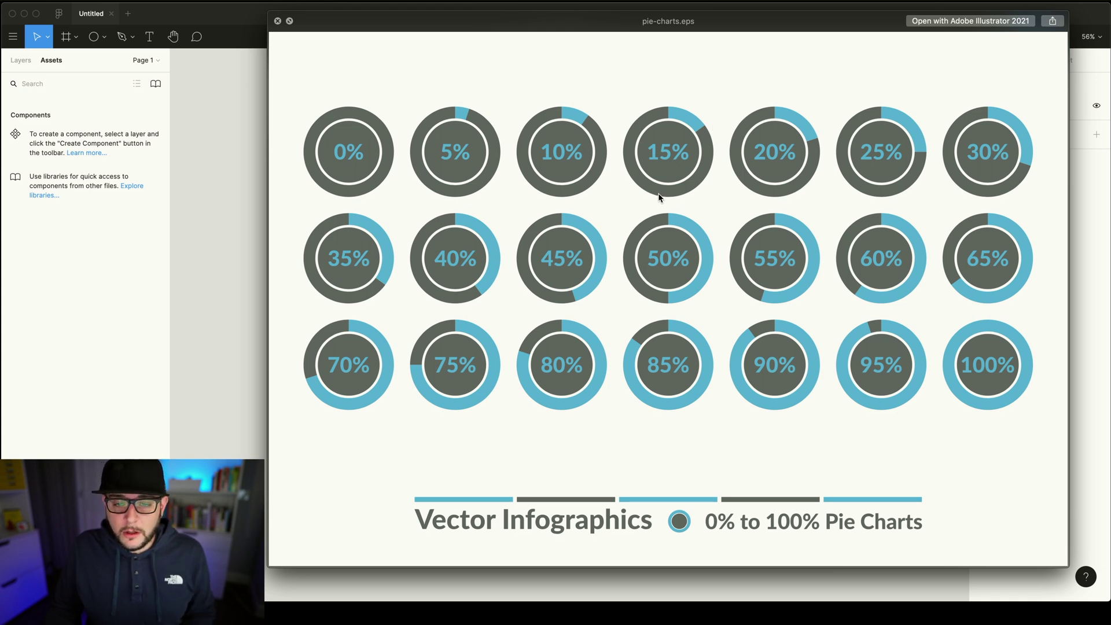
key(space)
key(Up)
key(Up)
key(Up)
click(306, 121)
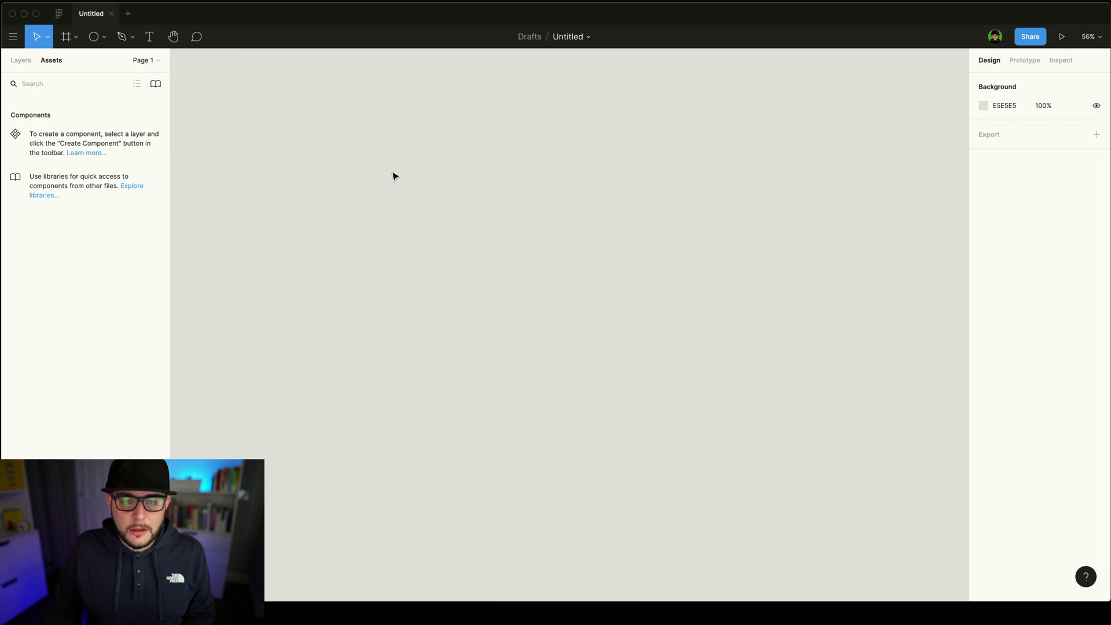
Draw a circle, cut a wedge, hollow it into a ring, and add smaller centred rings.
key(o)
drag(483, 180, 650, 327)
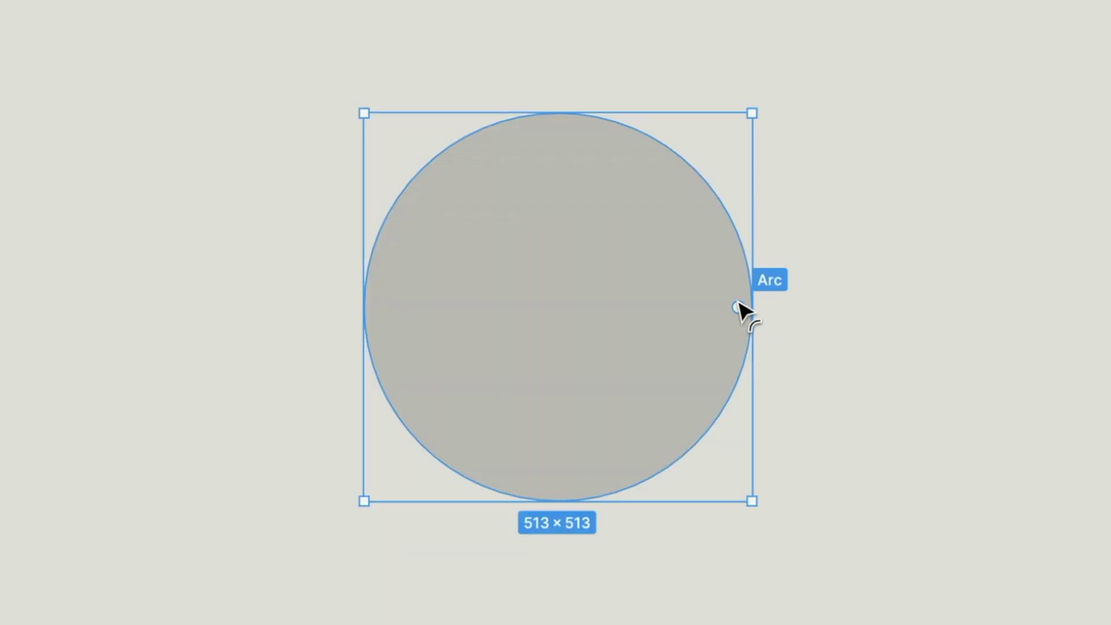
drag(738, 307, 735, 279)
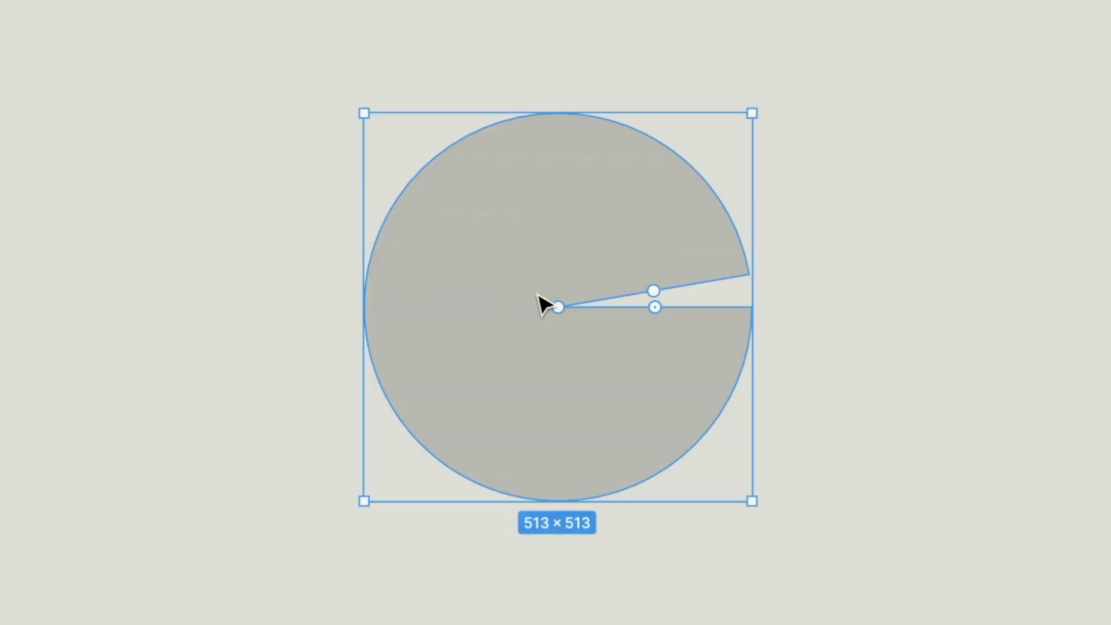
drag(559, 308, 392, 359)
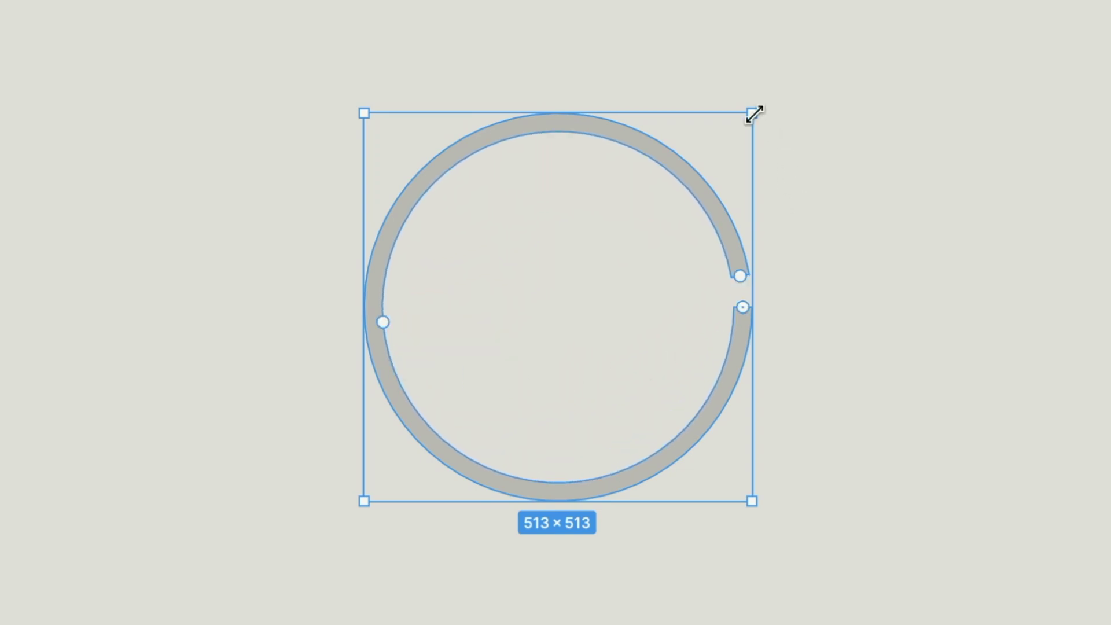
drag(754, 114, 675, 188)
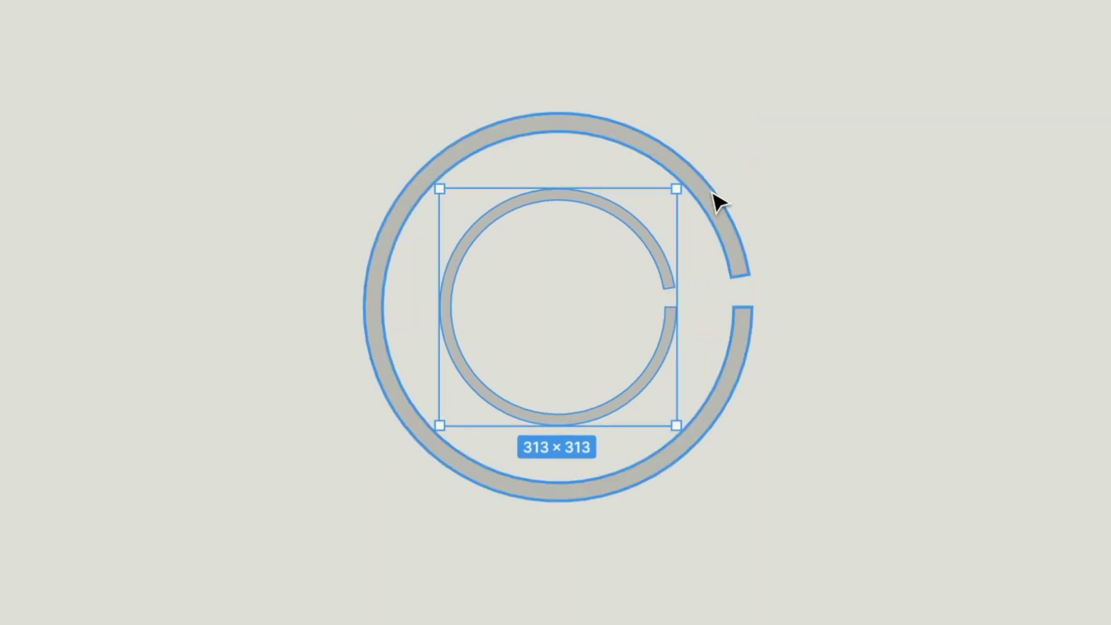
click(672, 186)
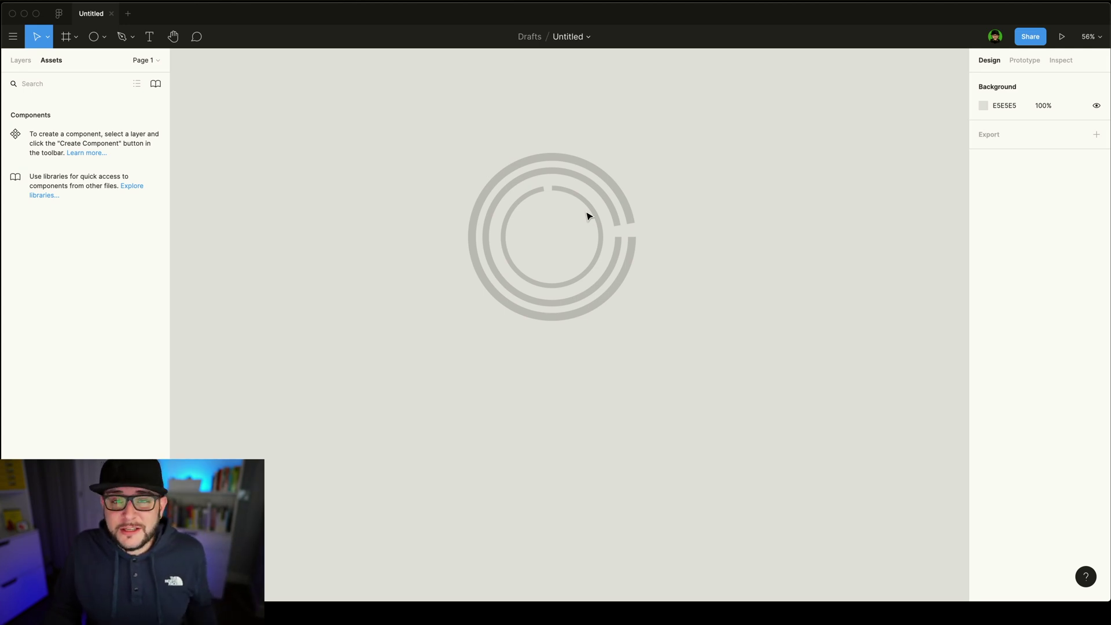
Select the innermost ring and set its arc sweep to 25%.
scroll(600, 208, right, 1)
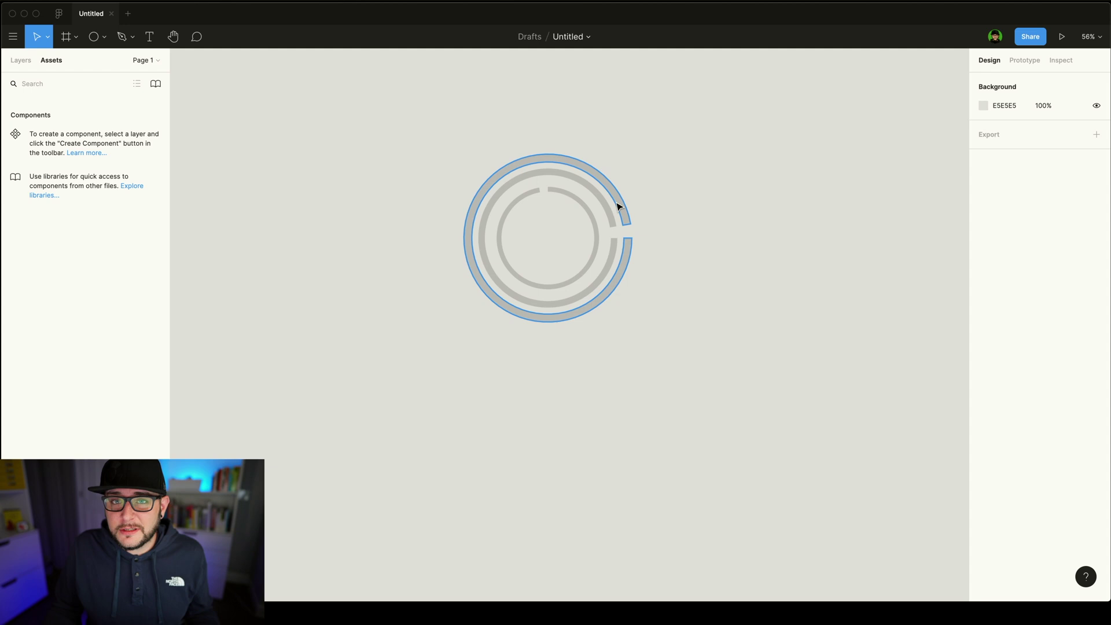
scroll(643, 216, up, 2)
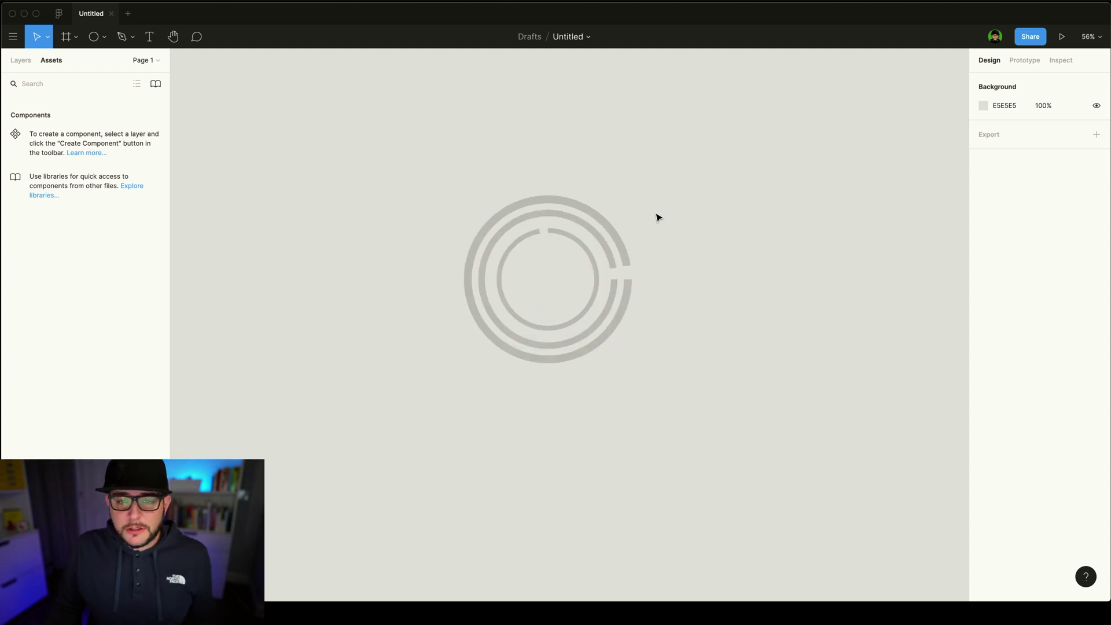
drag(658, 192, 625, 255)
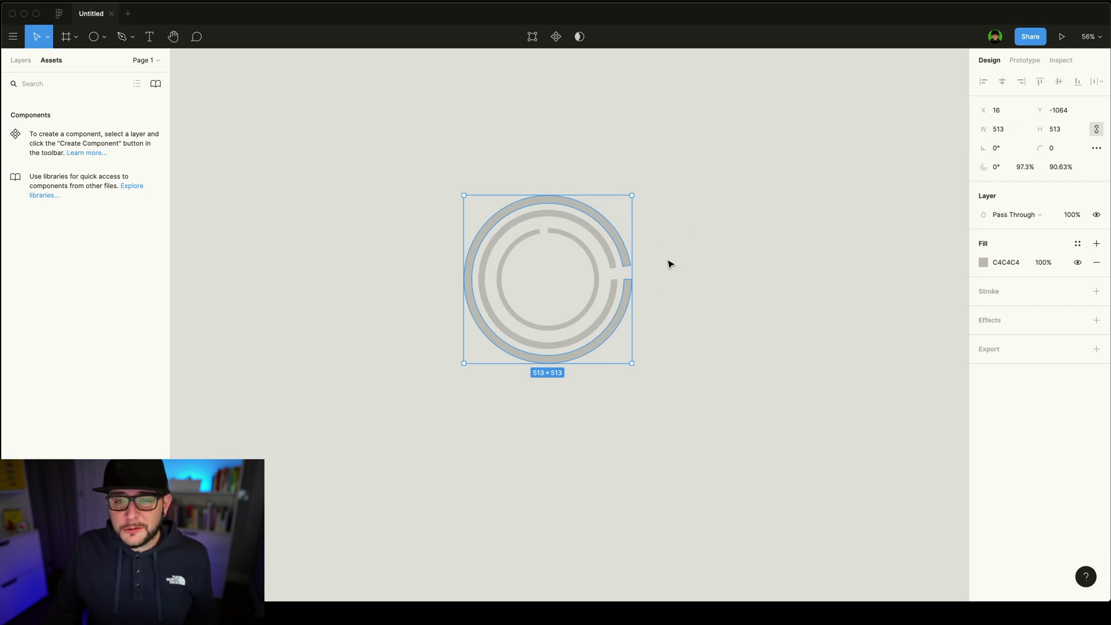
click(669, 264)
click(573, 231)
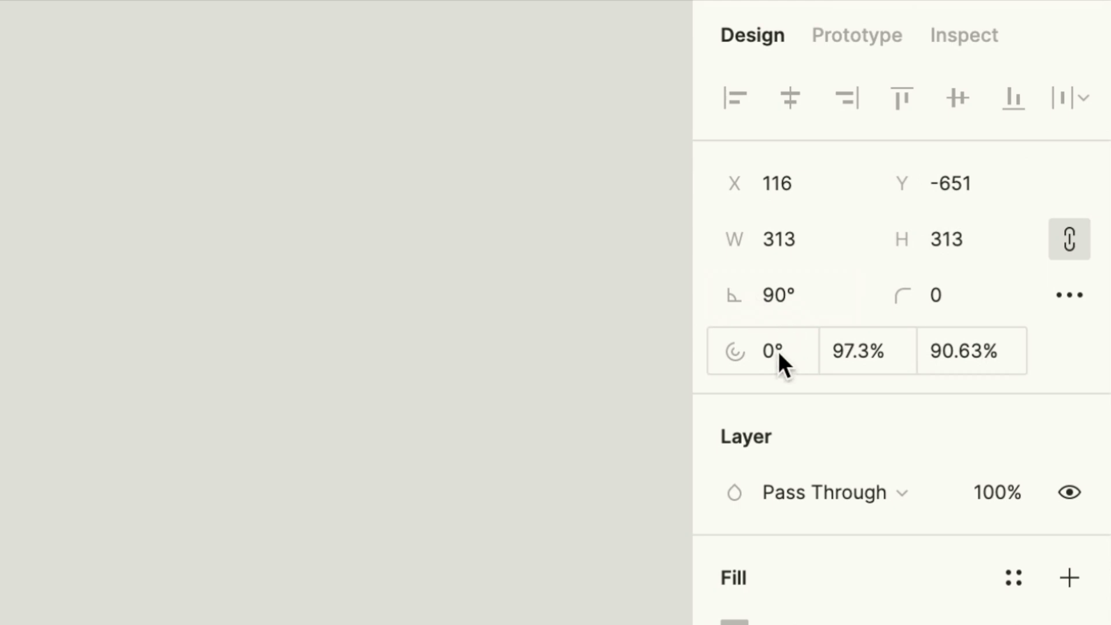
click(871, 358)
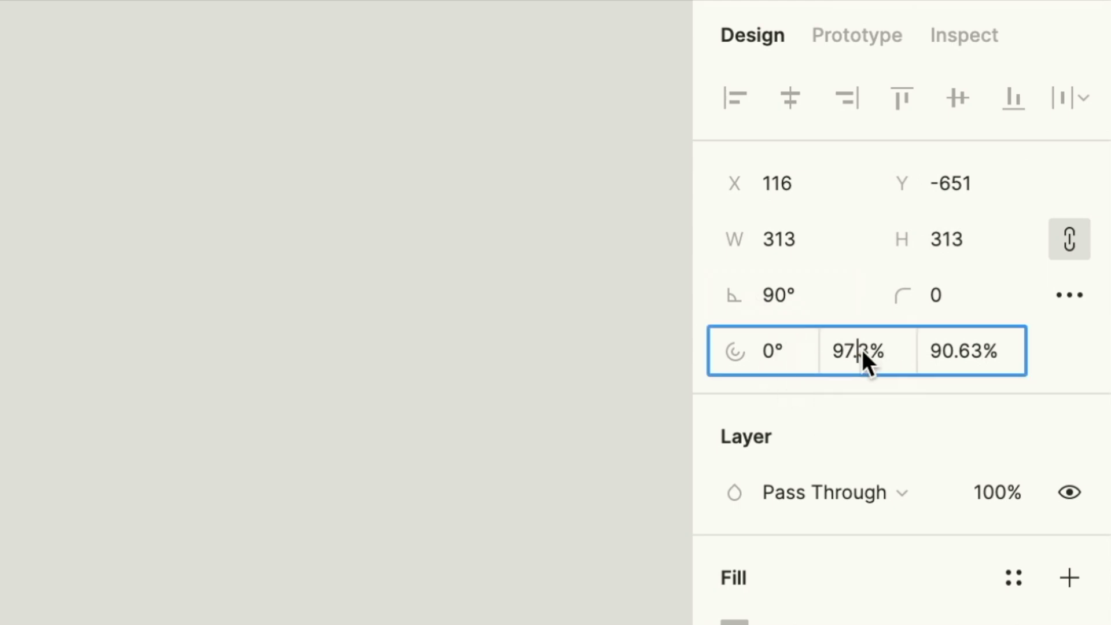
text(25)
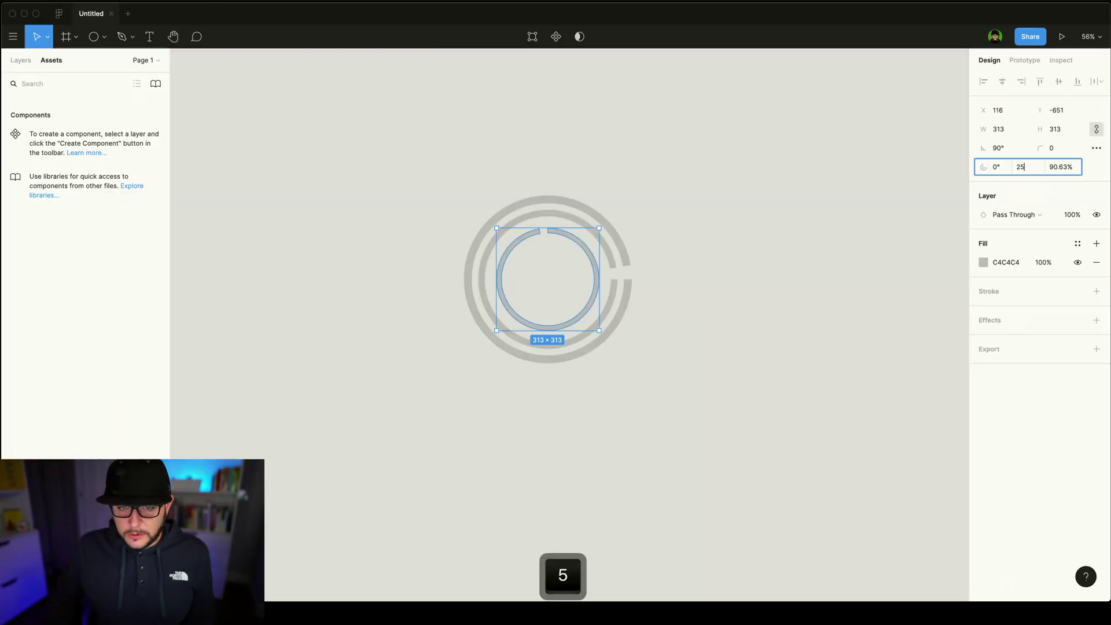
key(Return)
Set the inner arc's start angle to 50° and edit its corner radius.
click(668, 290)
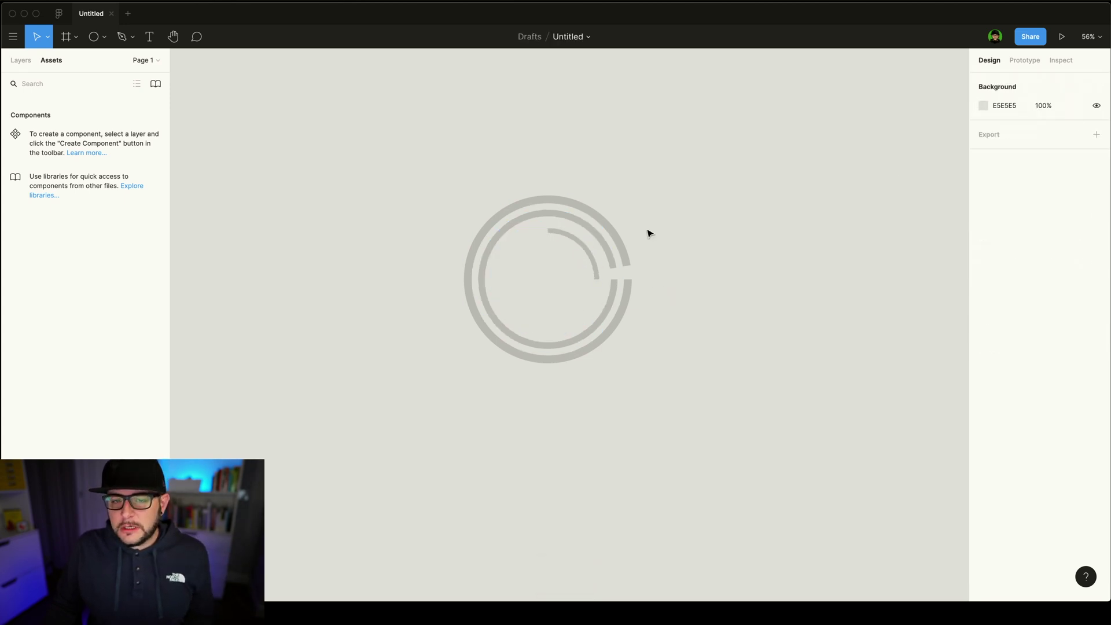
click(588, 250)
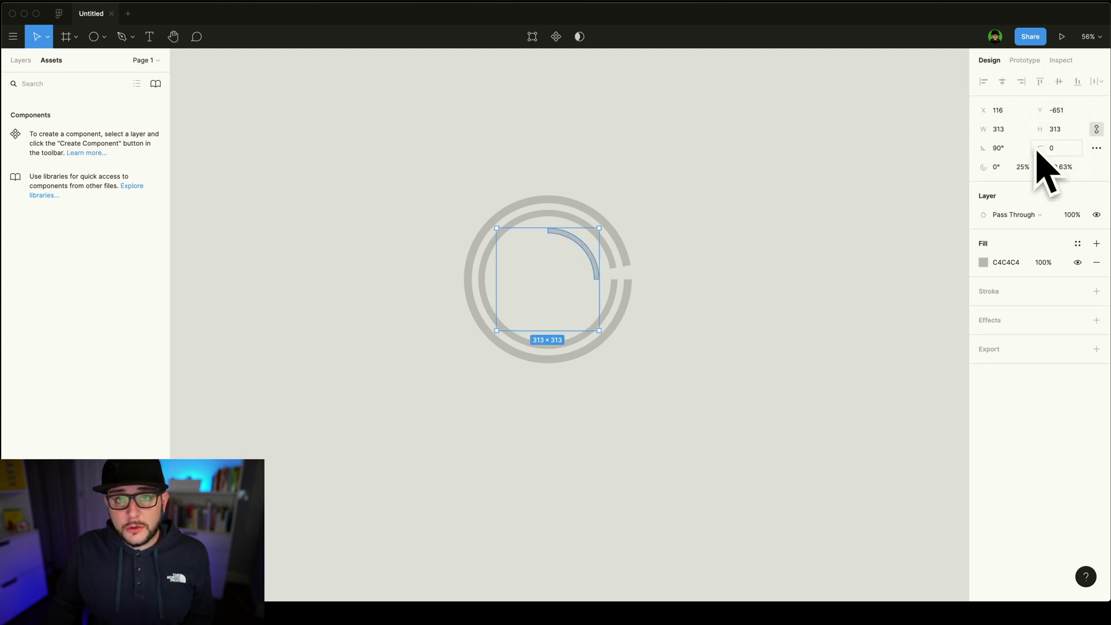
click(997, 167)
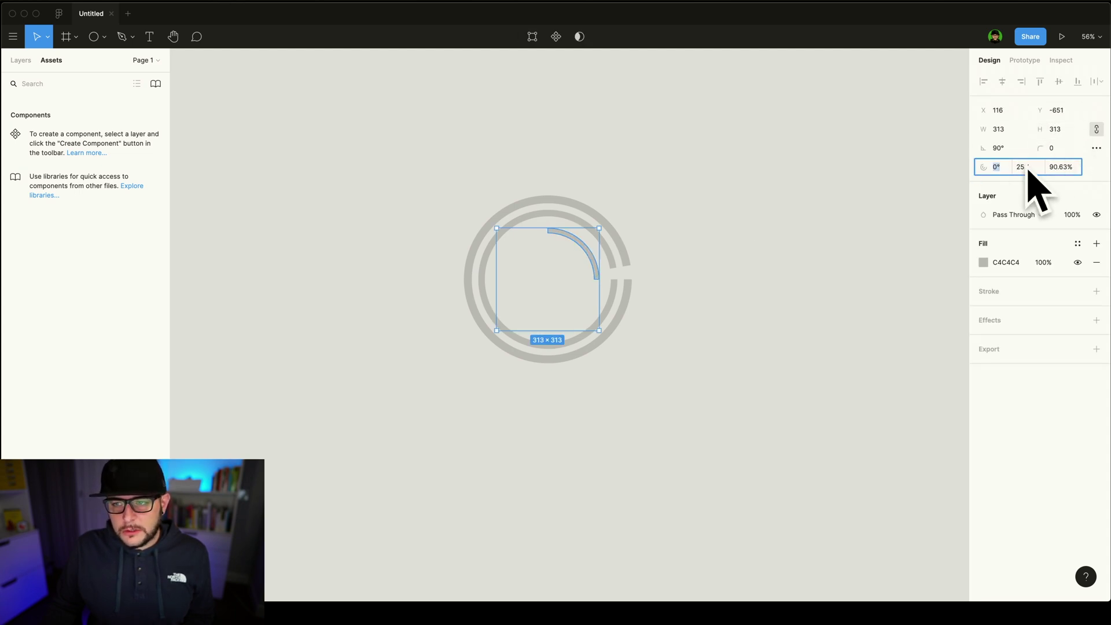
text(50)
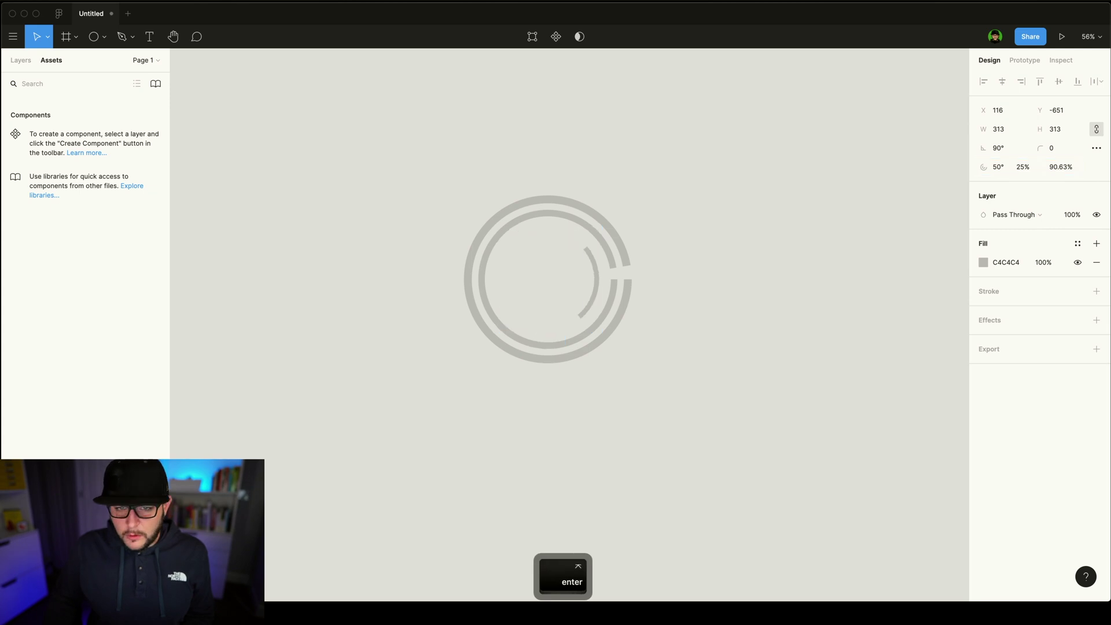
key(Return)
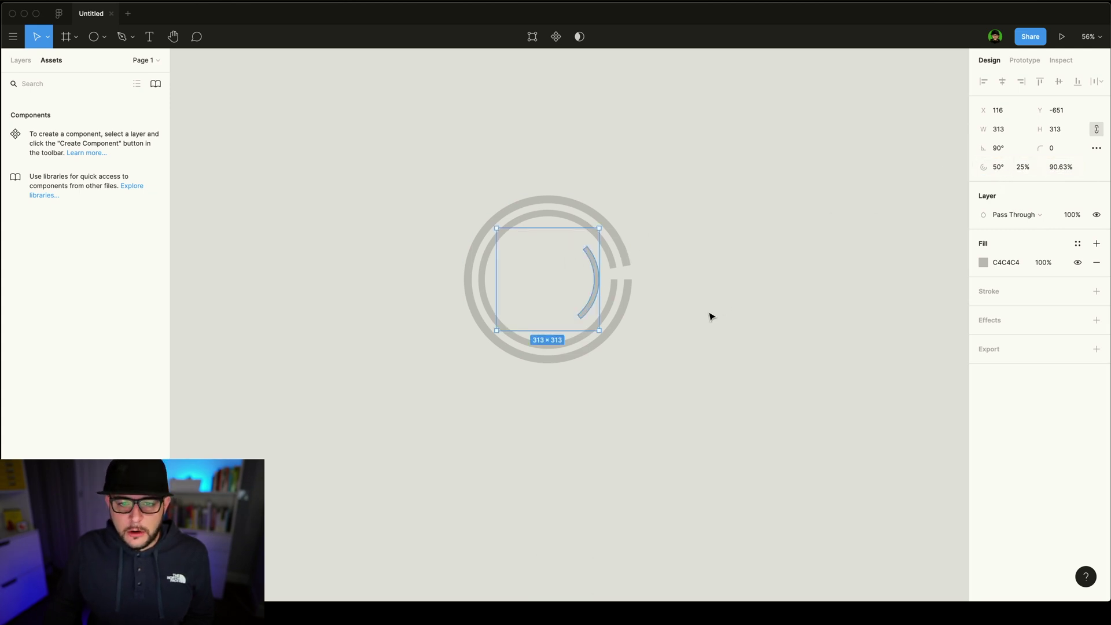
click(1056, 152)
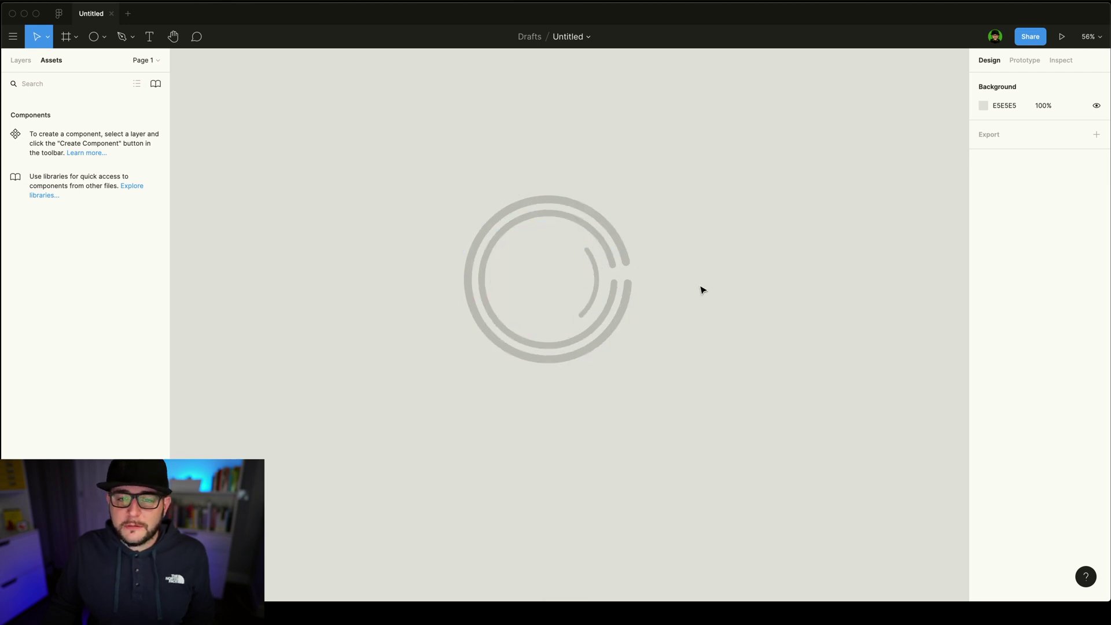
click(561, 204)
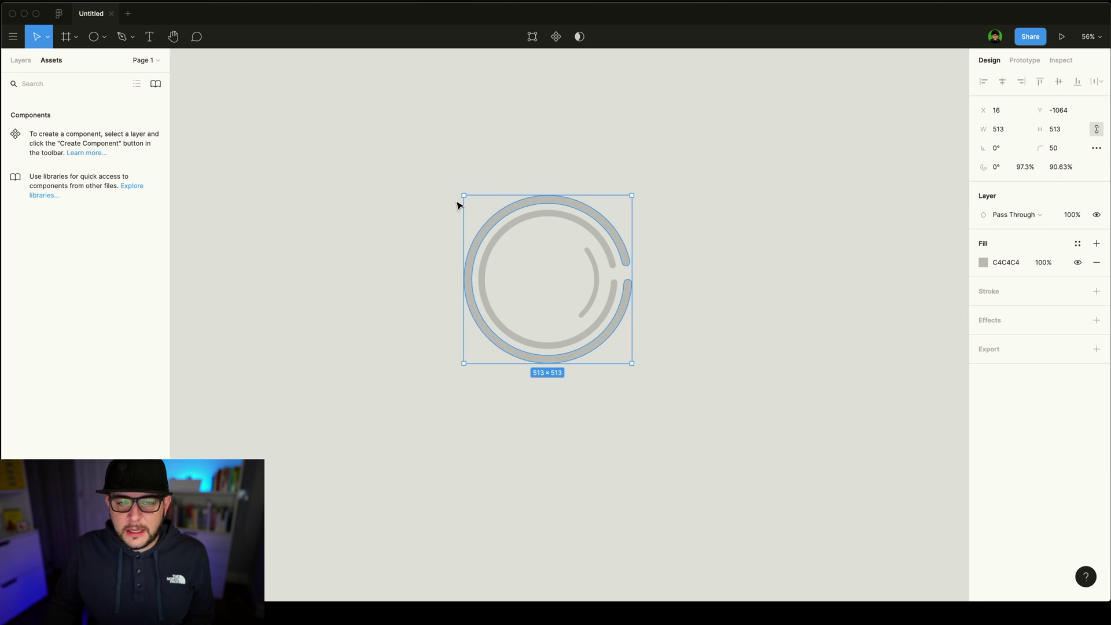
key(Escape)
key(super+a)
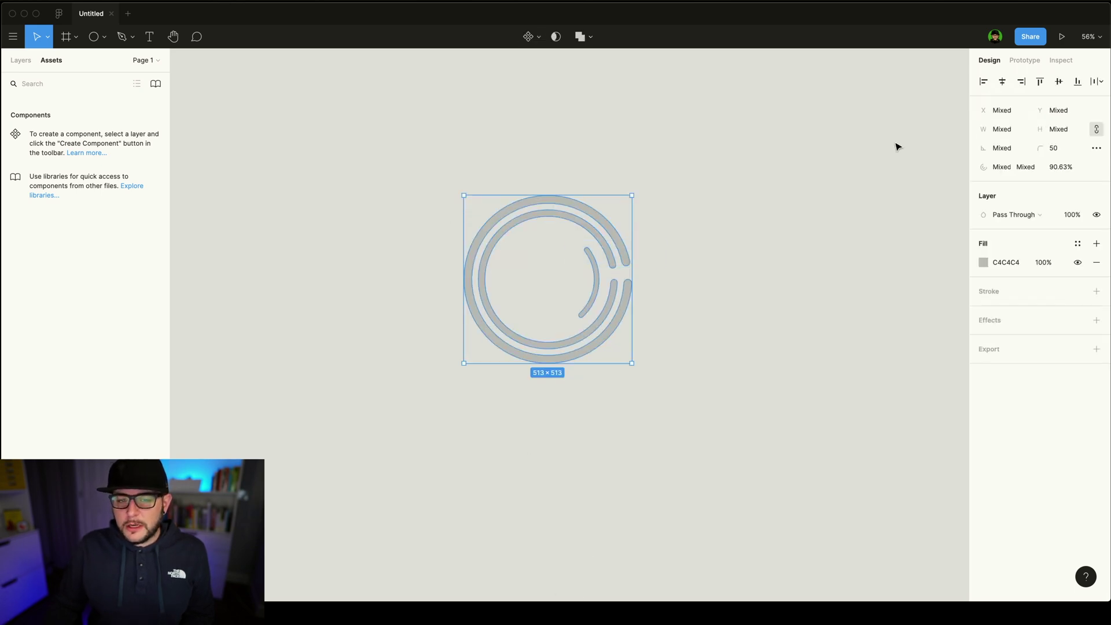
click(104, 37)
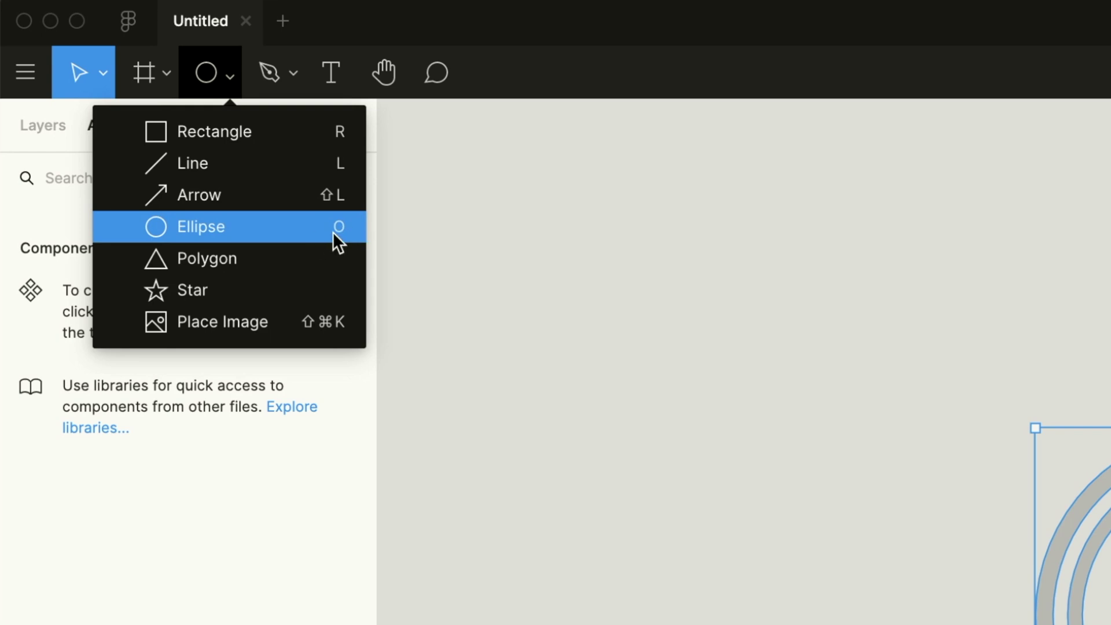
key(Escape)
key(Escape)
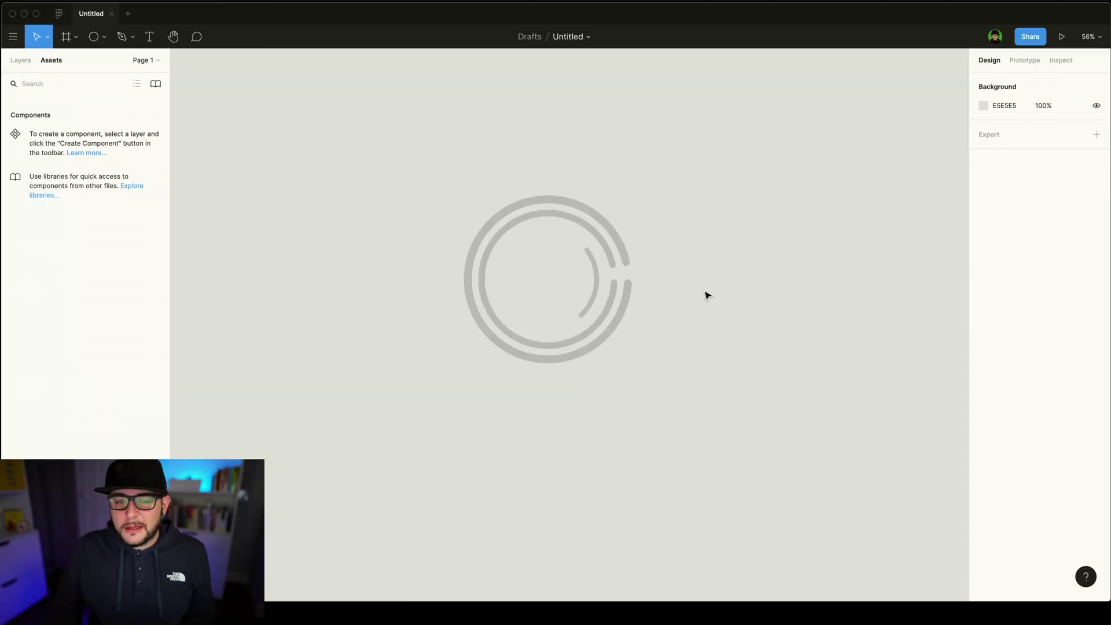